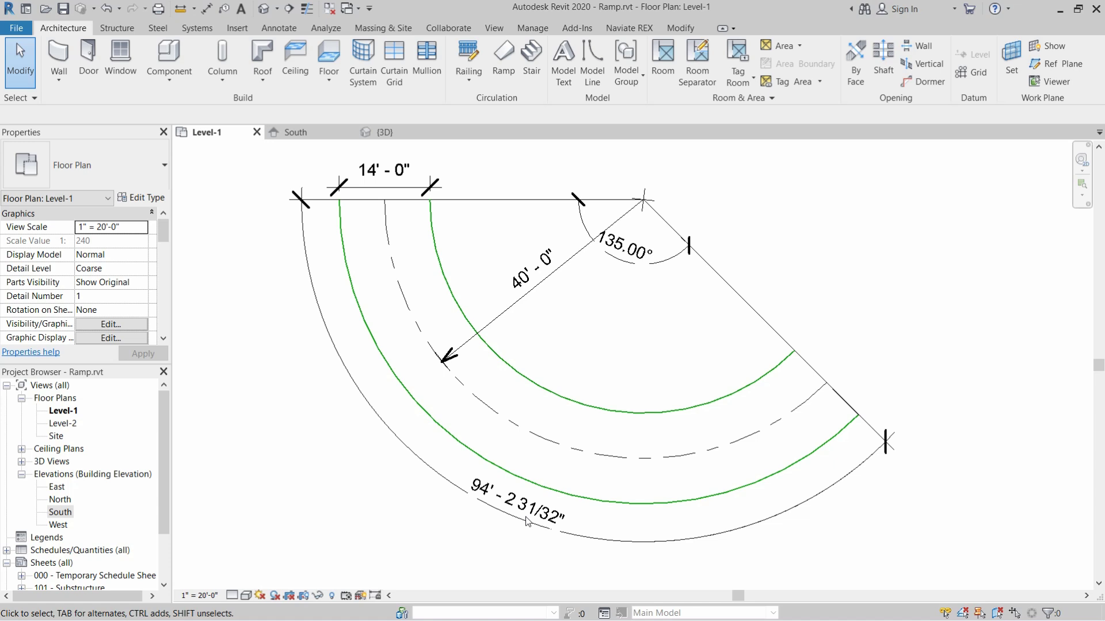
# In the South elevation, rename Level-1 to Starting, including its matching views.
pyautogui.doubleClick(60, 512)
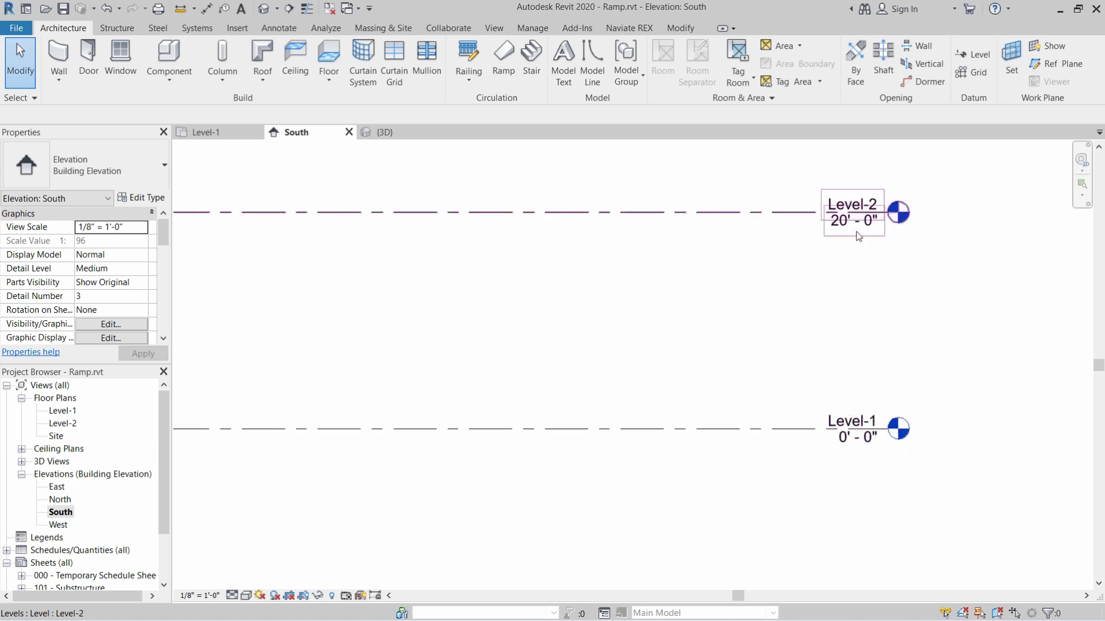
pyautogui.doubleClick(838, 420)
pyautogui.write('Starting')
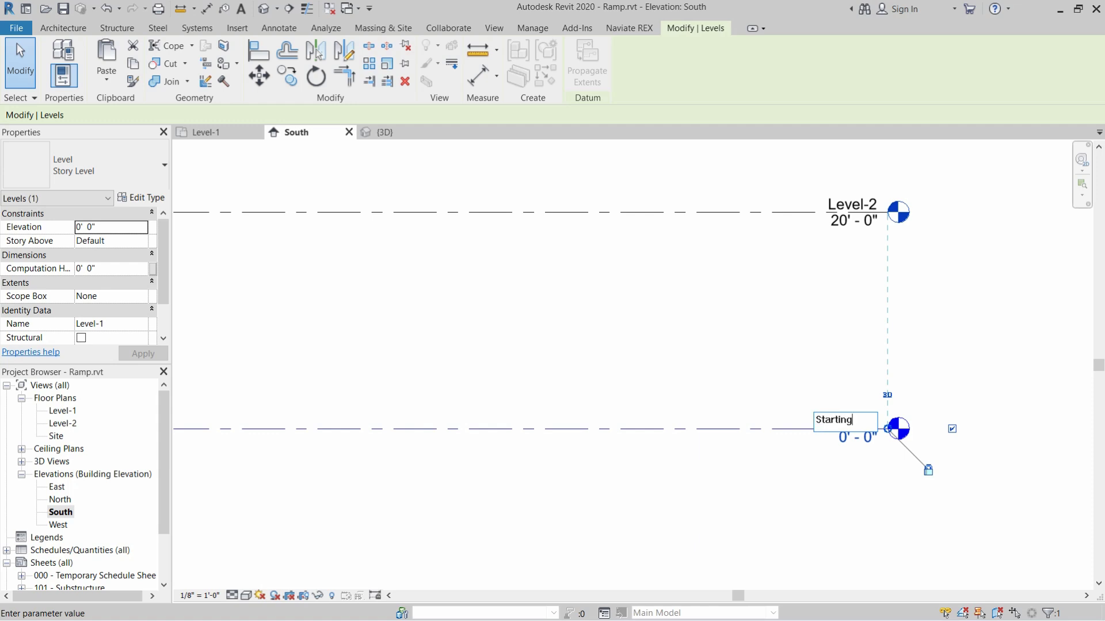
pyautogui.click(743, 349)
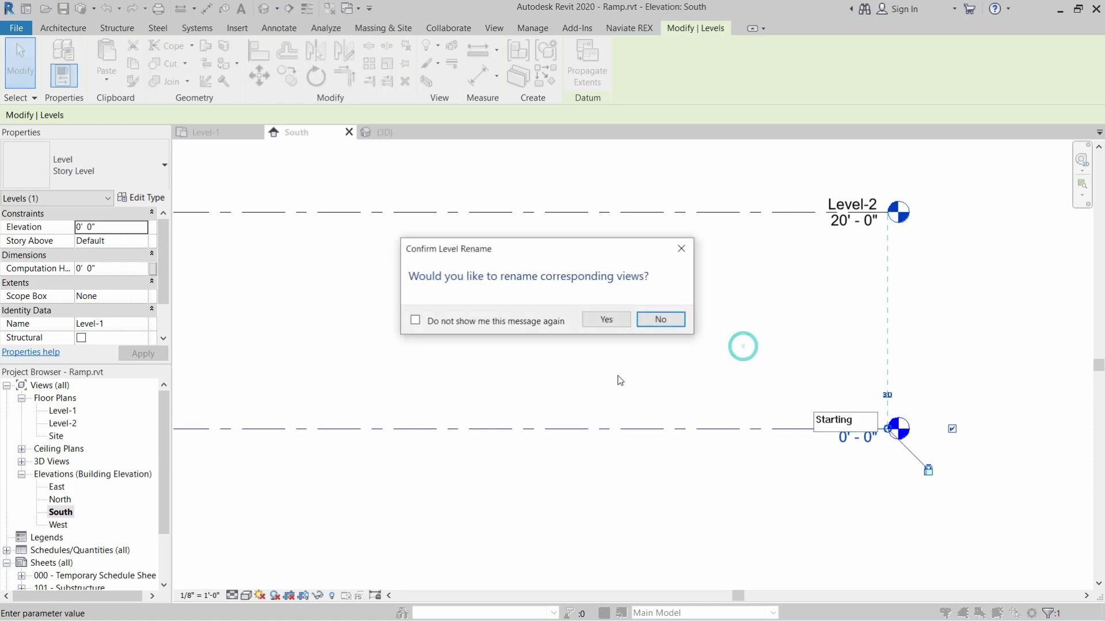
pyautogui.click(596, 321)
# Rename Level-2 to Ending with its views, then return to the Starting floor plan.
pyautogui.doubleClick(840, 205)
pyautogui.write('E')
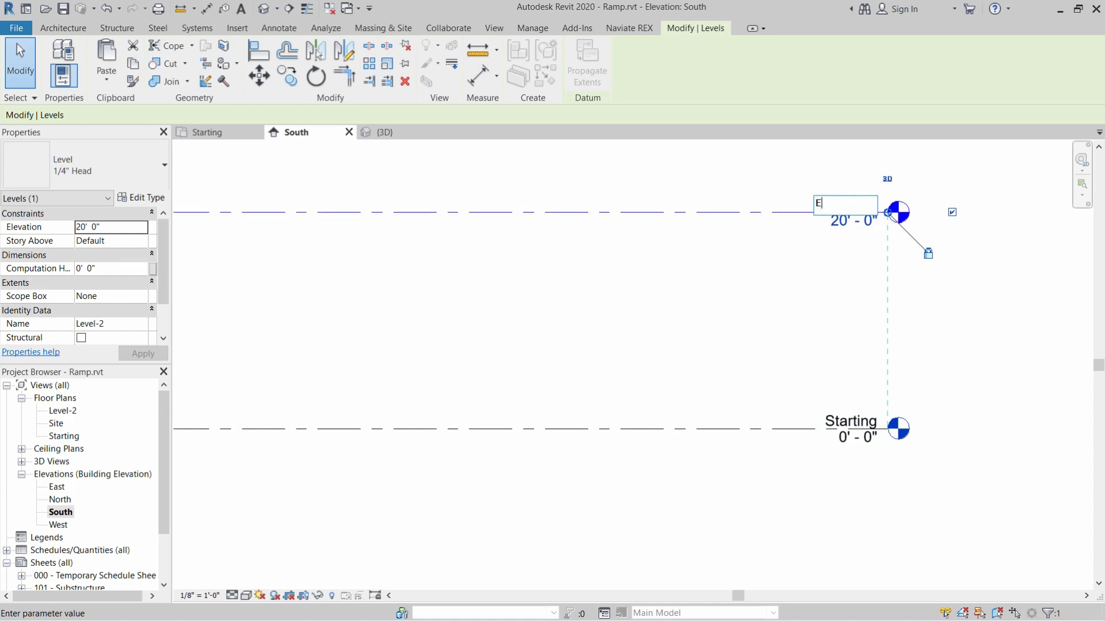
pyautogui.write('nding')
pyautogui.press('Return')
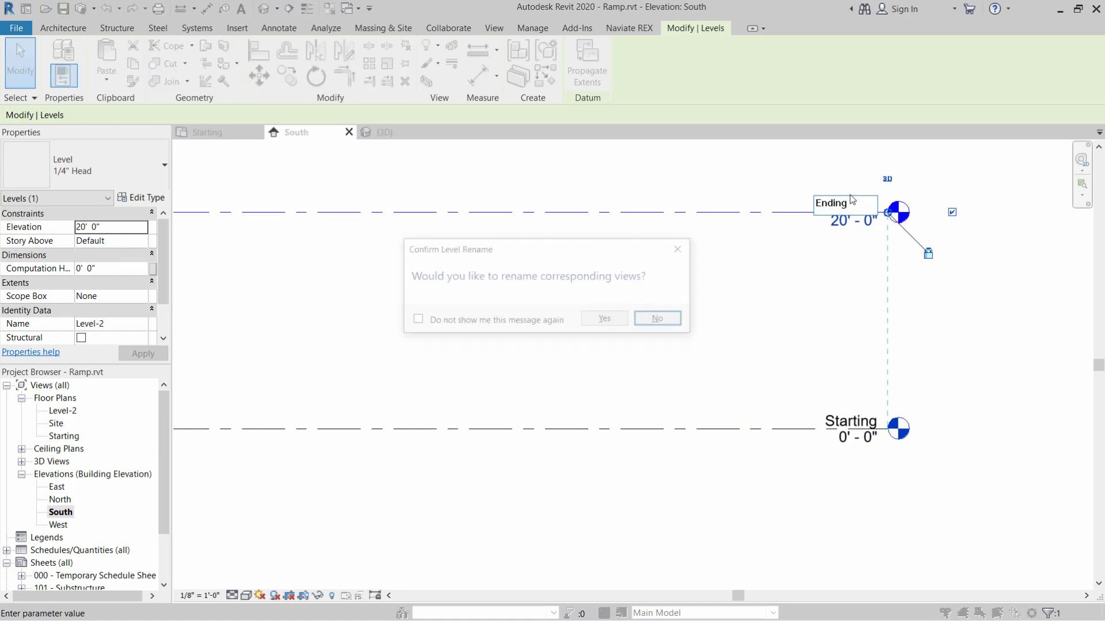
pyautogui.click(613, 320)
pyautogui.click(834, 296)
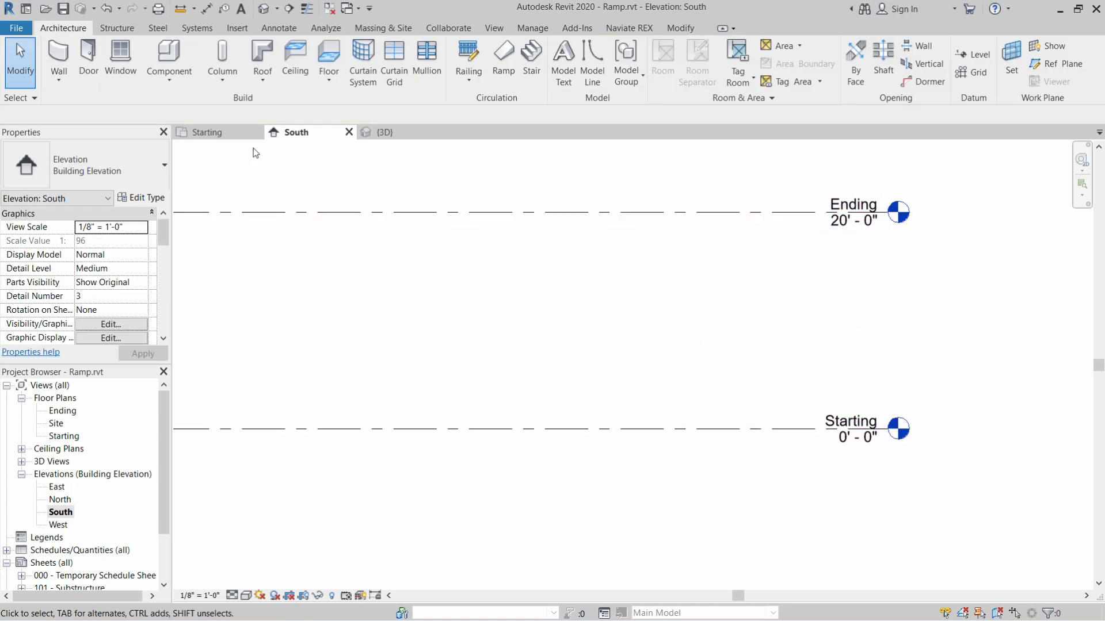
pyautogui.click(201, 132)
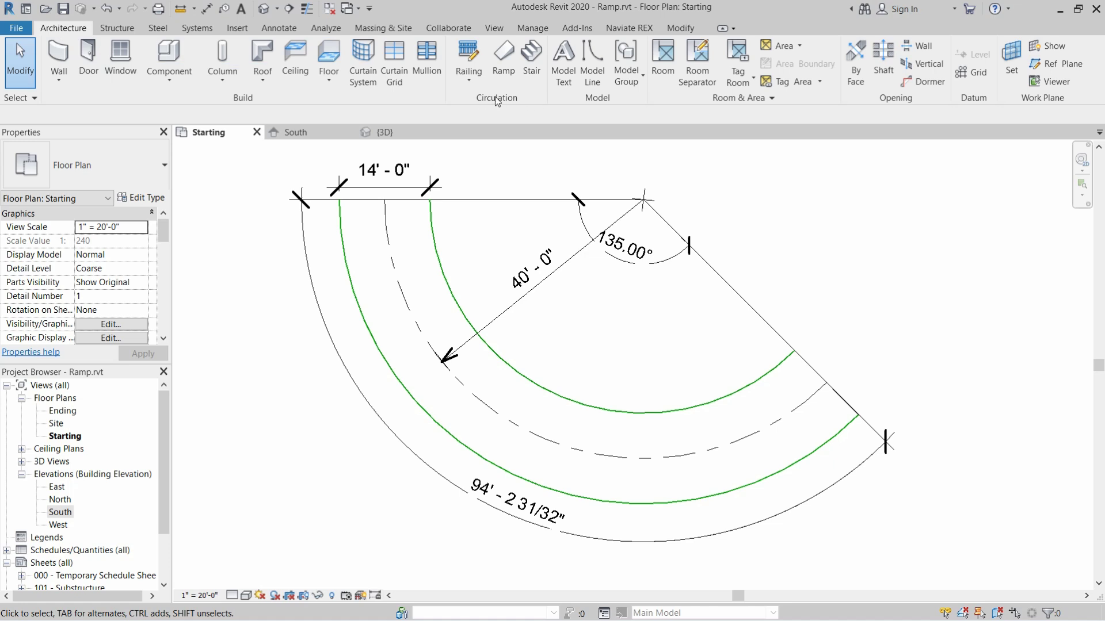
# Start a new ramp from the Architecture tab's Circulation panel.
pyautogui.click(507, 62)
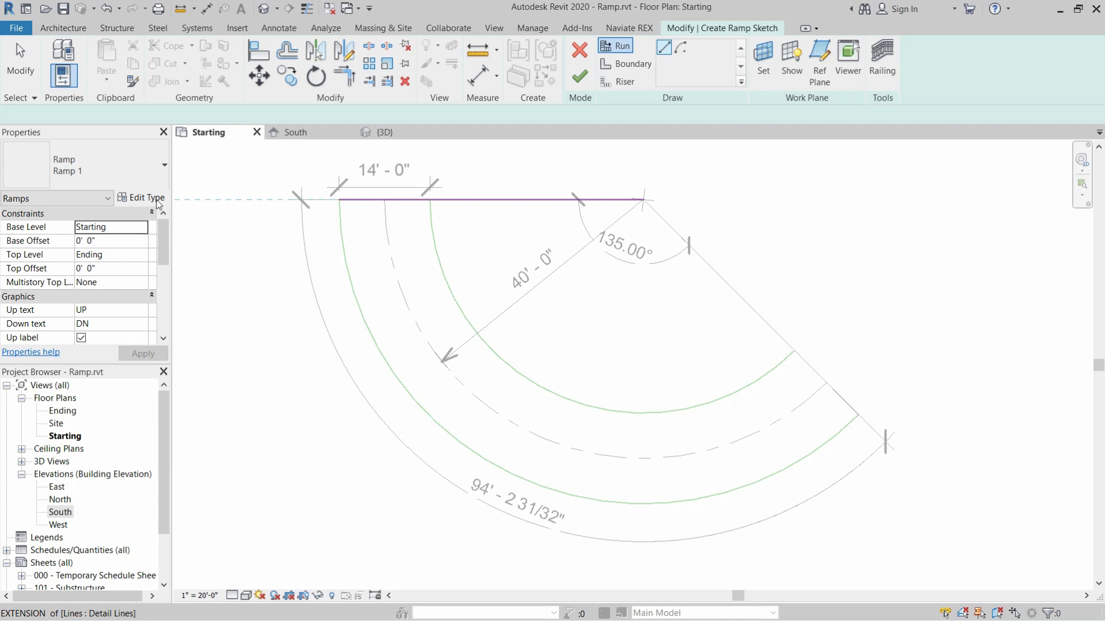
# Set the ramp type to 8" thickness, 94' 2 31/32" max incline length, and 4.7123 max slope.
pyautogui.click(138, 199)
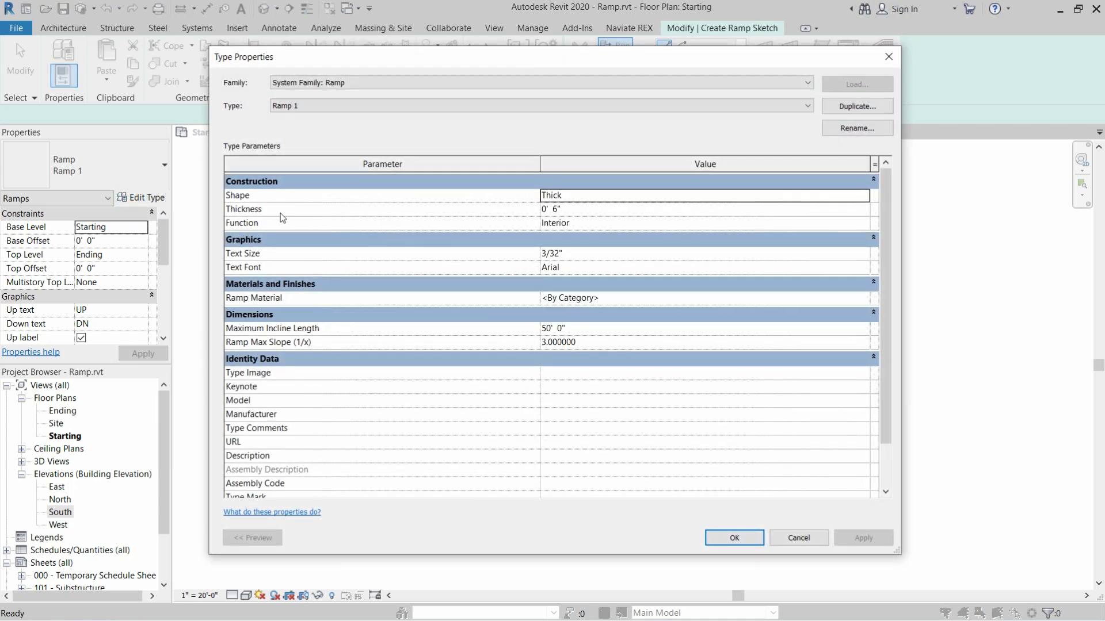
pyautogui.click(566, 210)
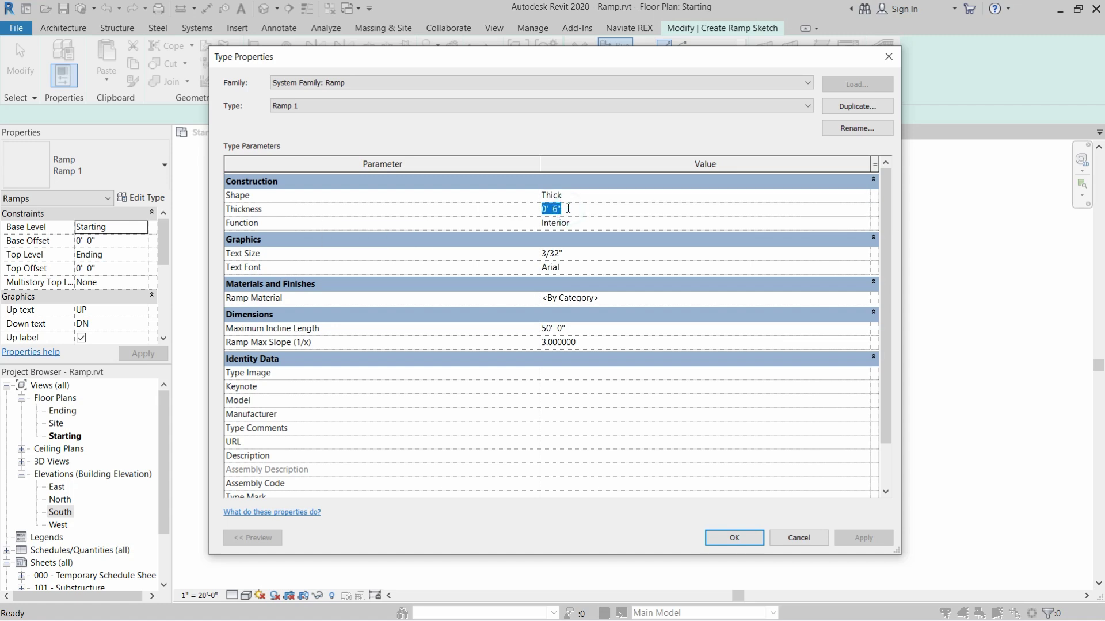
pyautogui.write('8')
pyautogui.press('Return')
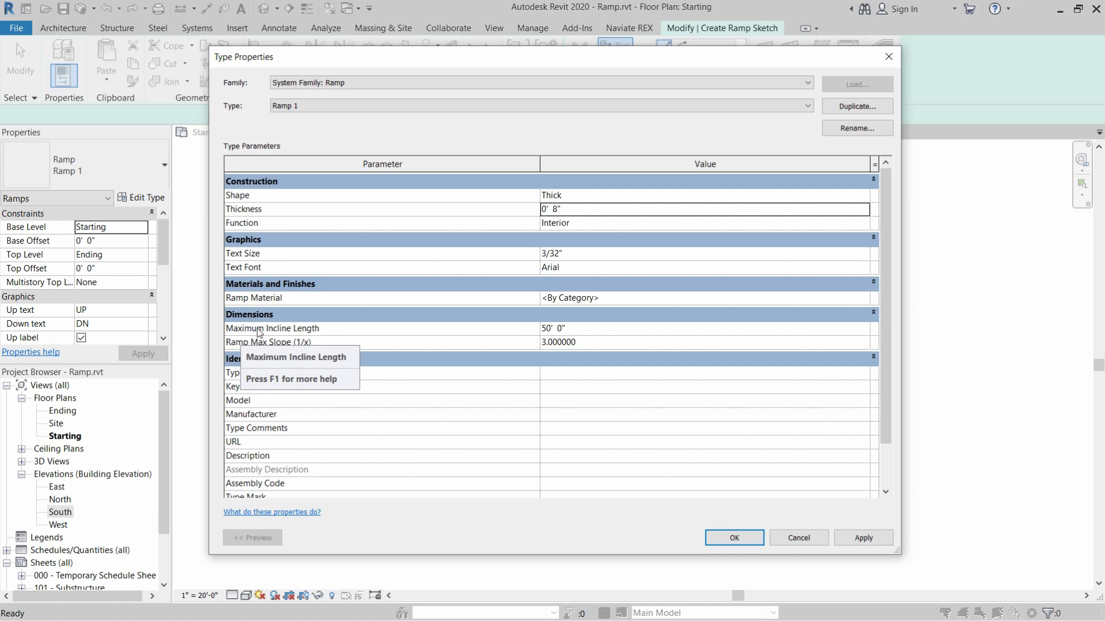
pyautogui.click(581, 328)
pyautogui.write('94\' 2 31/32"')
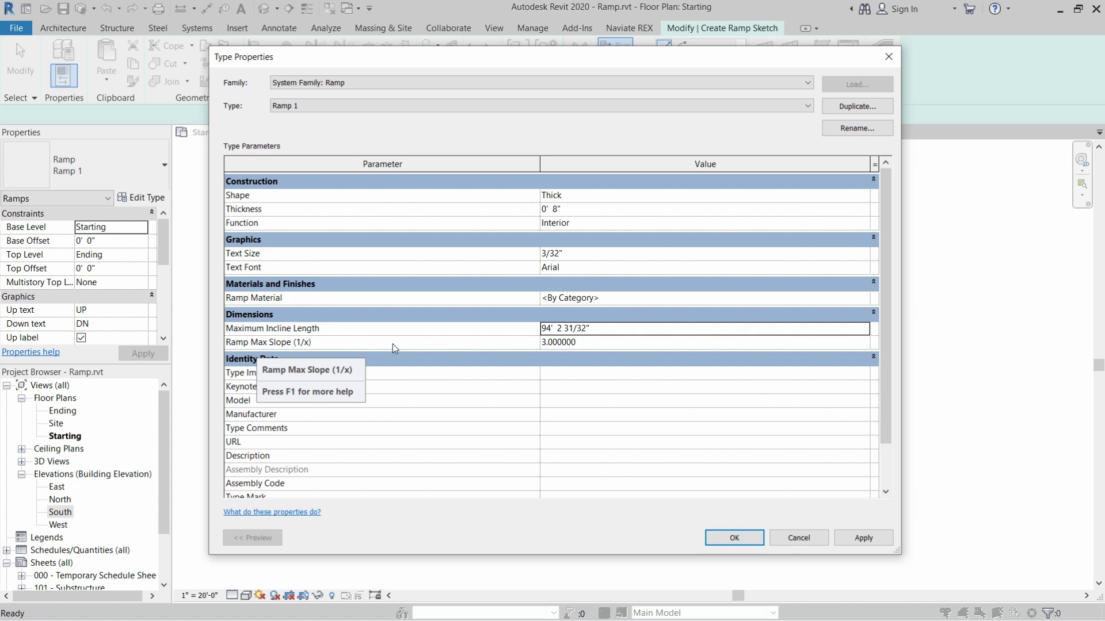
pyautogui.click(580, 342)
pyautogui.doubleClick(580, 342)
pyautogui.write('4.7123')
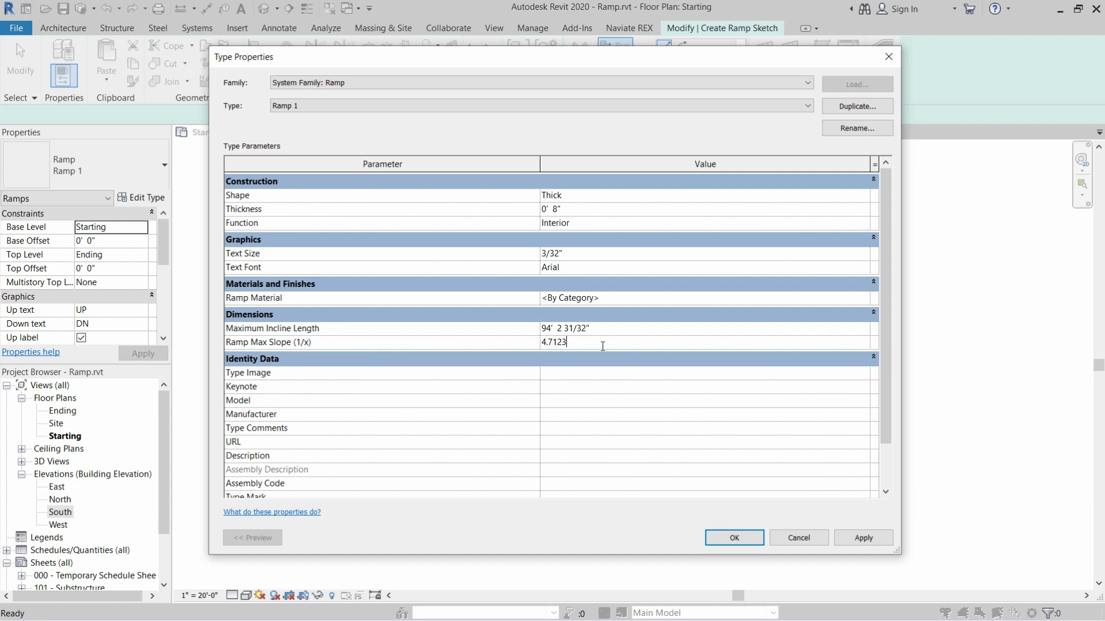
pyautogui.click(855, 536)
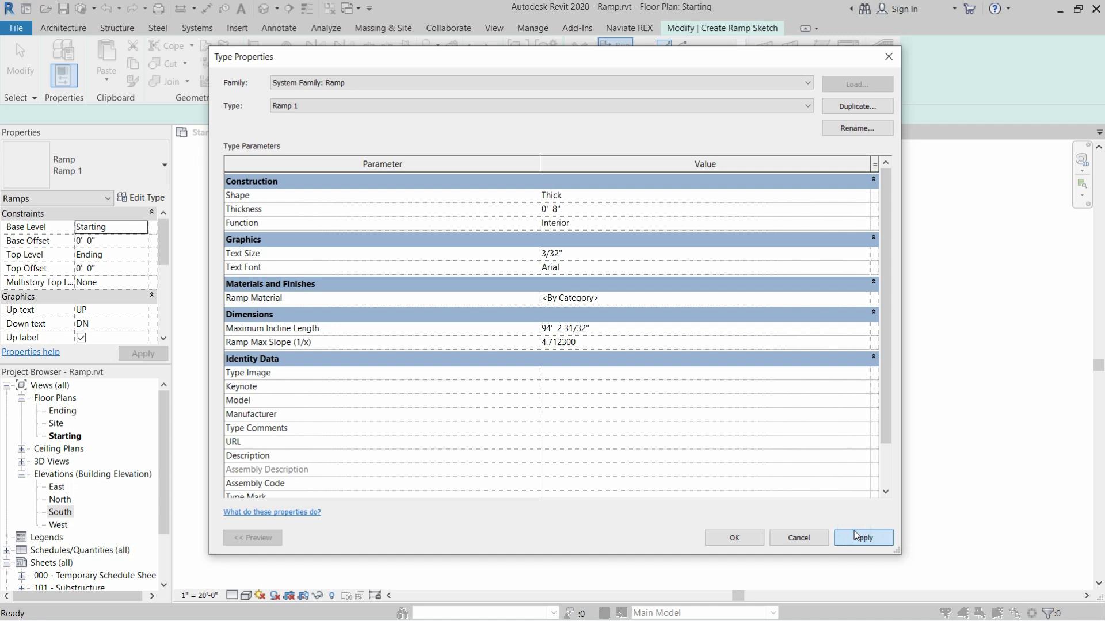
pyautogui.click(734, 537)
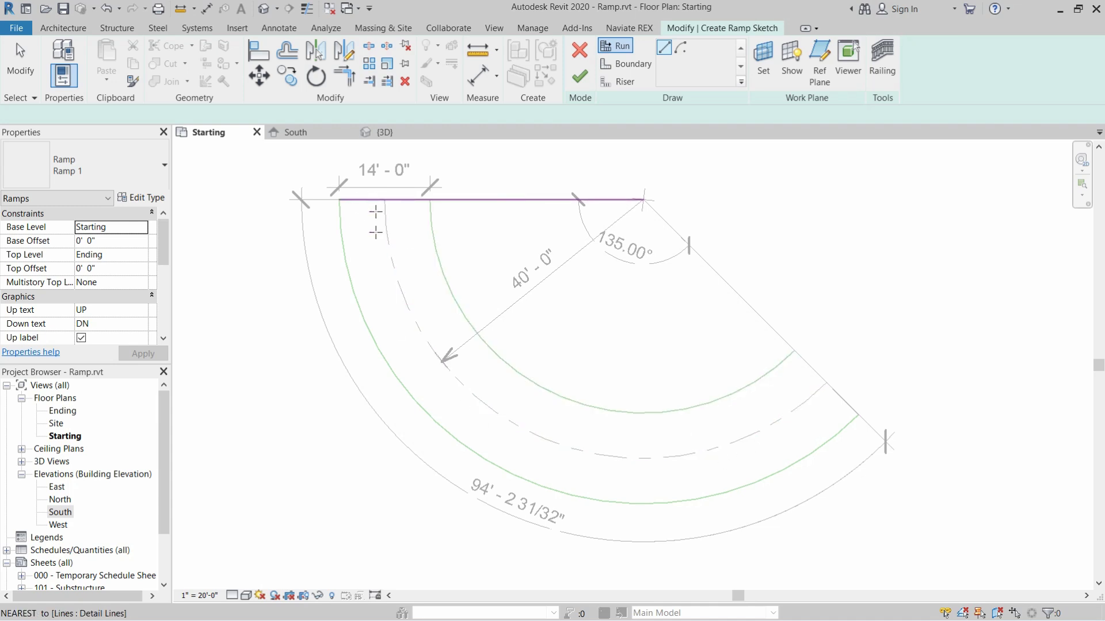
# Sketch a 135° centre-ends arc ramp run, 14' wide on a 40' radius.
pyautogui.click(681, 49)
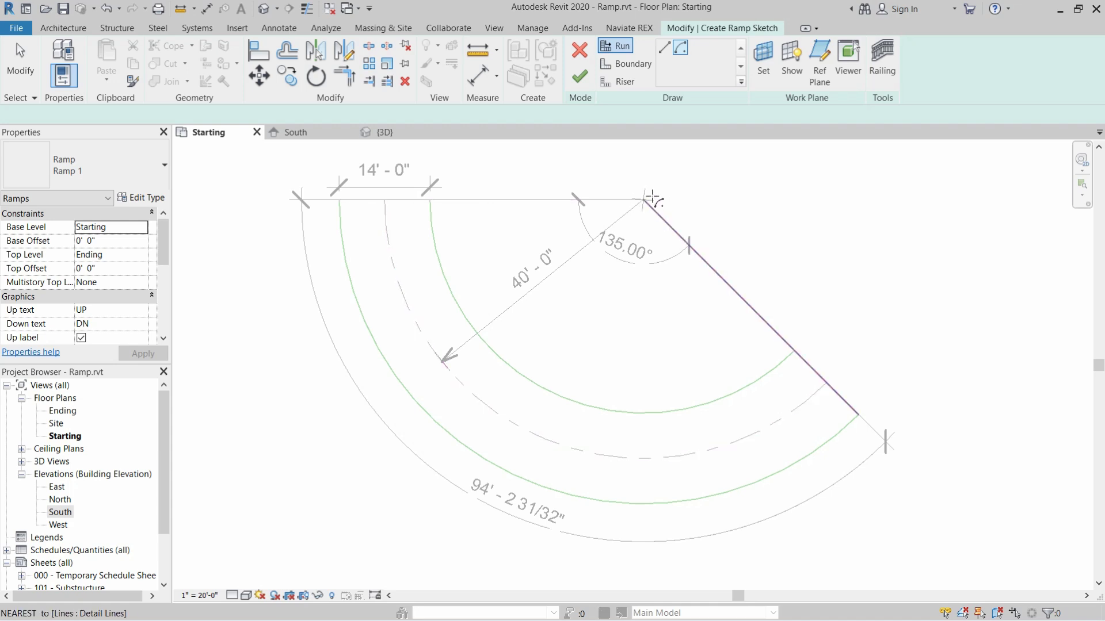
pyautogui.scroll(6, 647, 198)
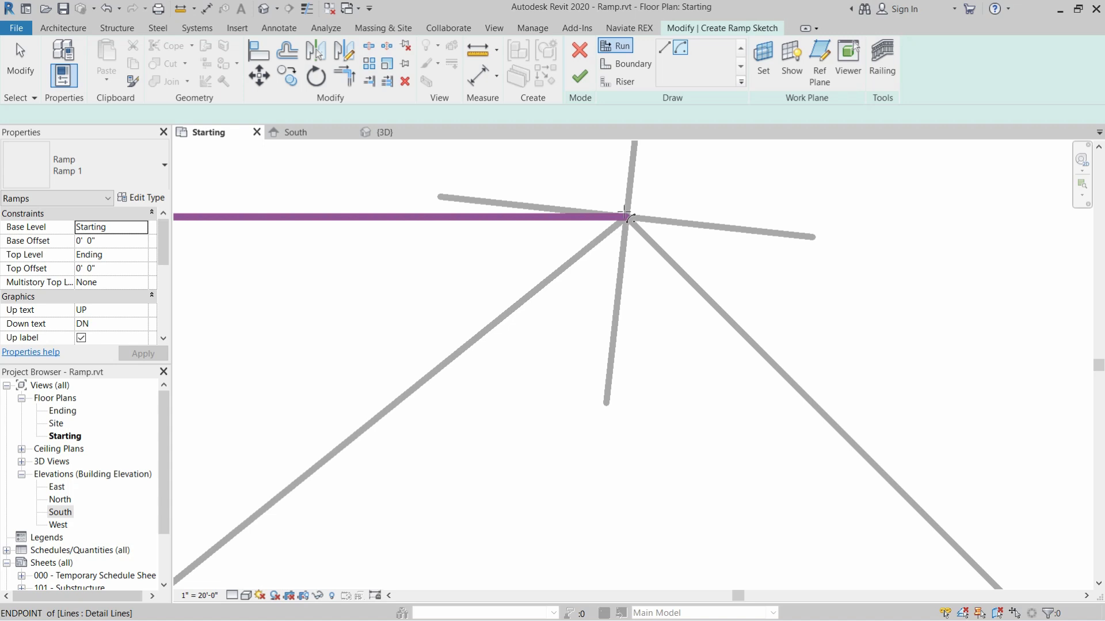
pyautogui.click(627, 219)
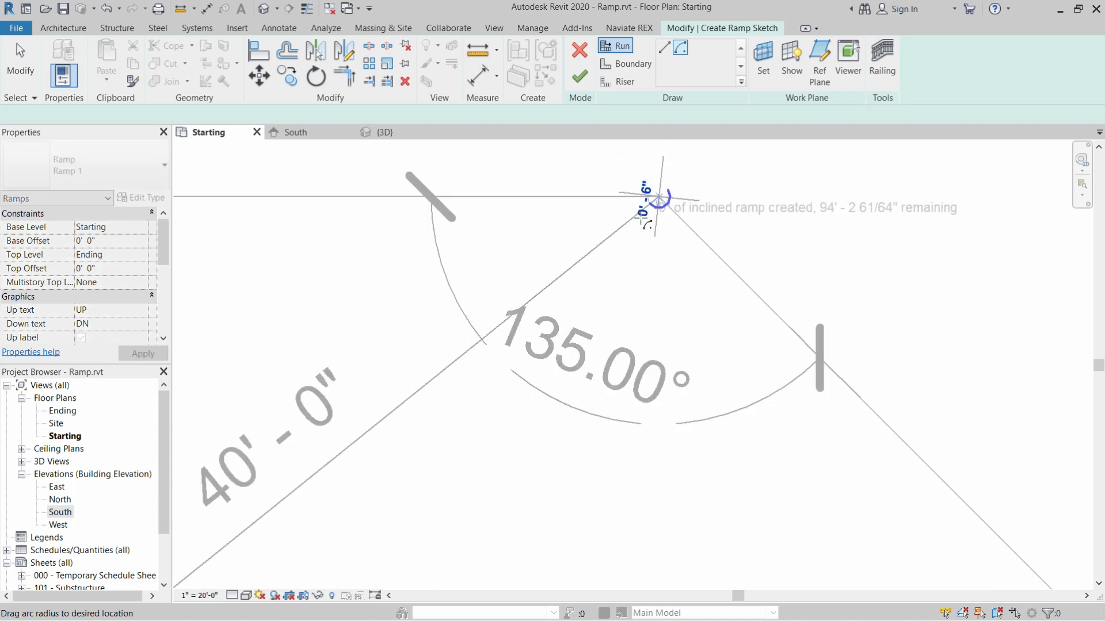
pyautogui.scroll(-5, 645, 222)
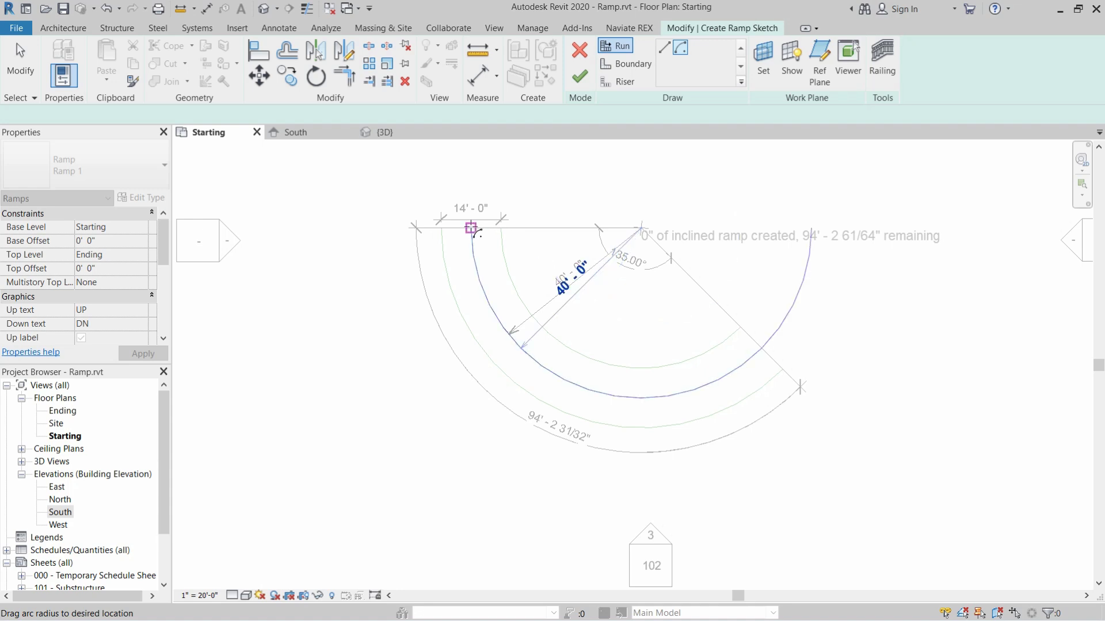
pyautogui.scroll(3, 475, 233)
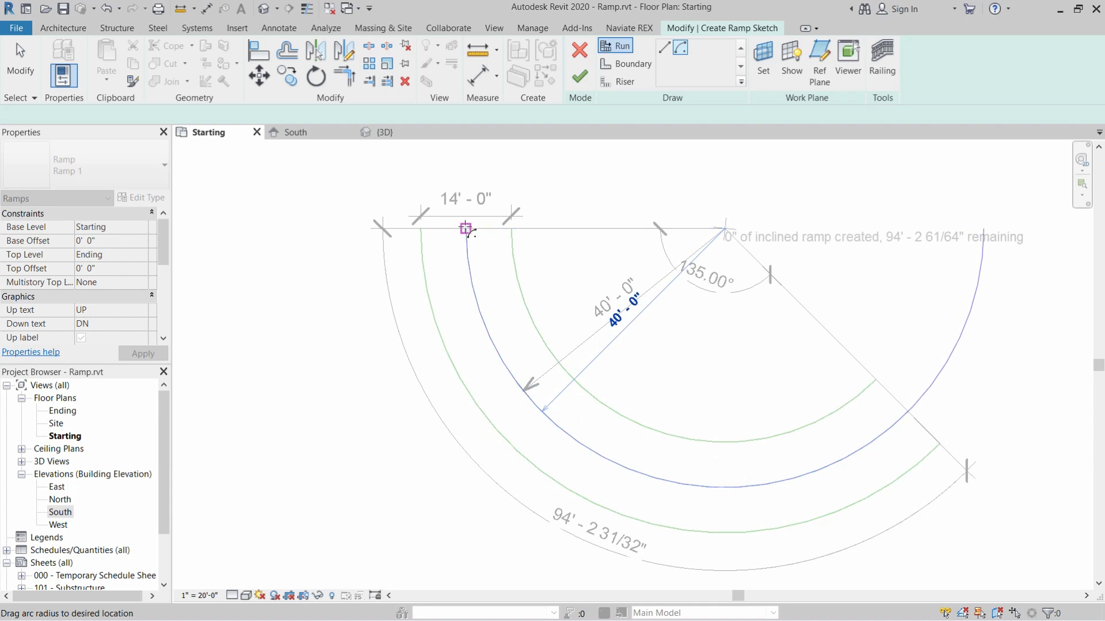
pyautogui.click(466, 229)
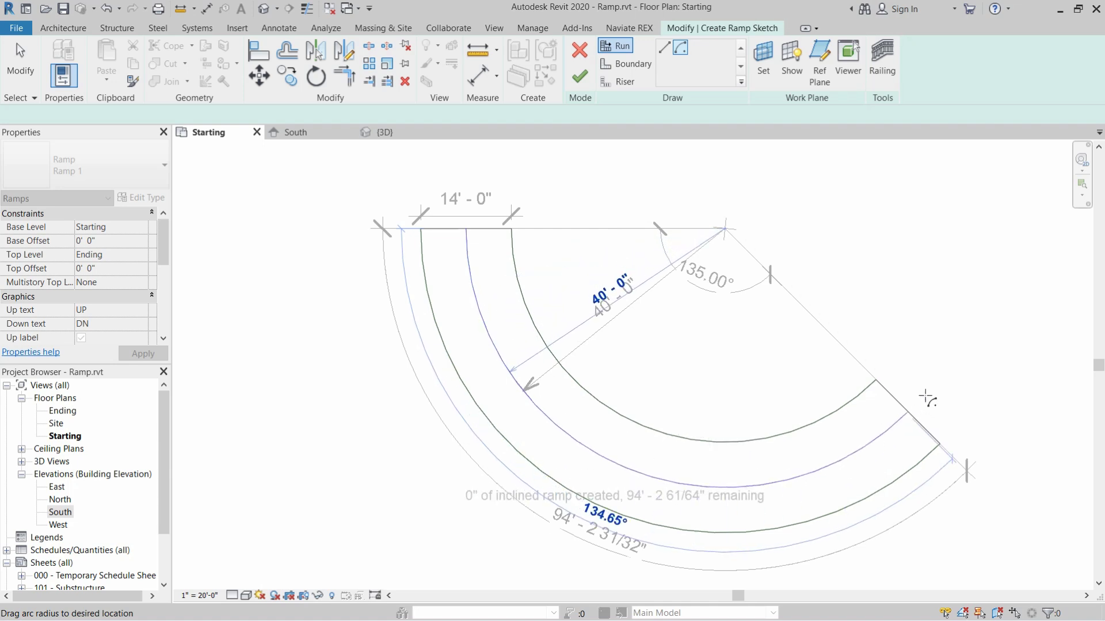
pyautogui.click(926, 397)
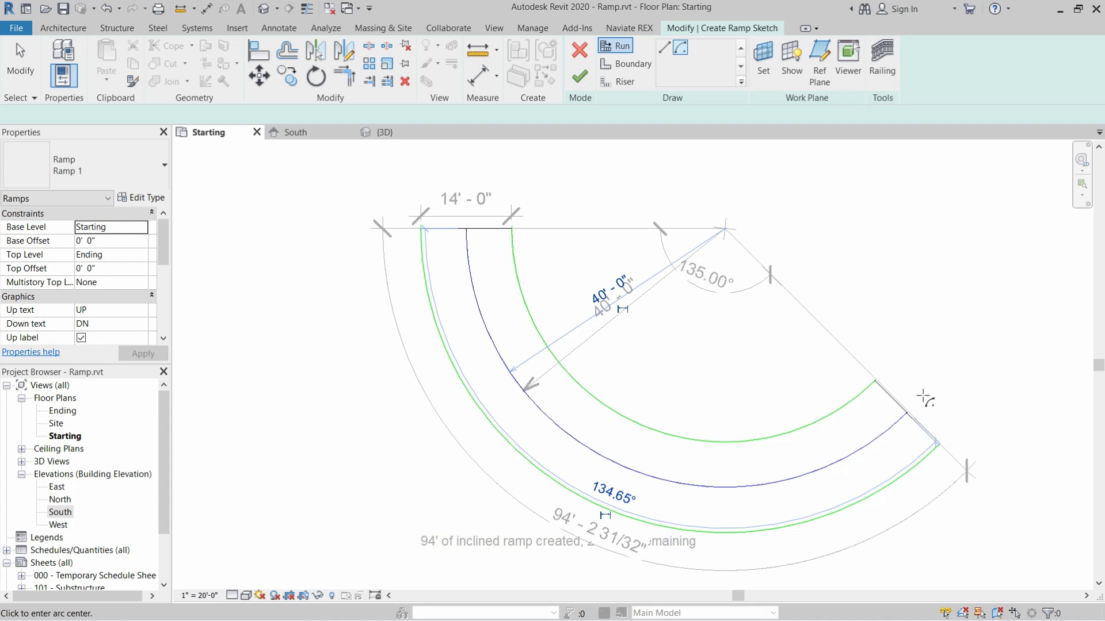
pyautogui.press('Escape')
pyautogui.press('Escape')
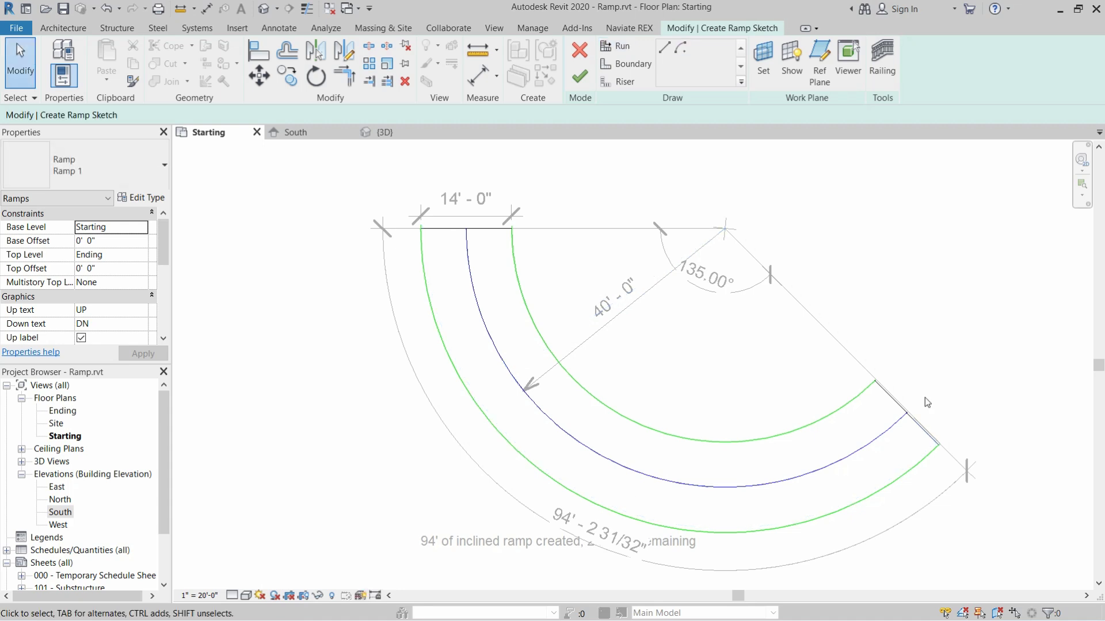
# Finish the ramp sketch, dismiss the length warning, and clear the ramp selection.
pyautogui.click(581, 79)
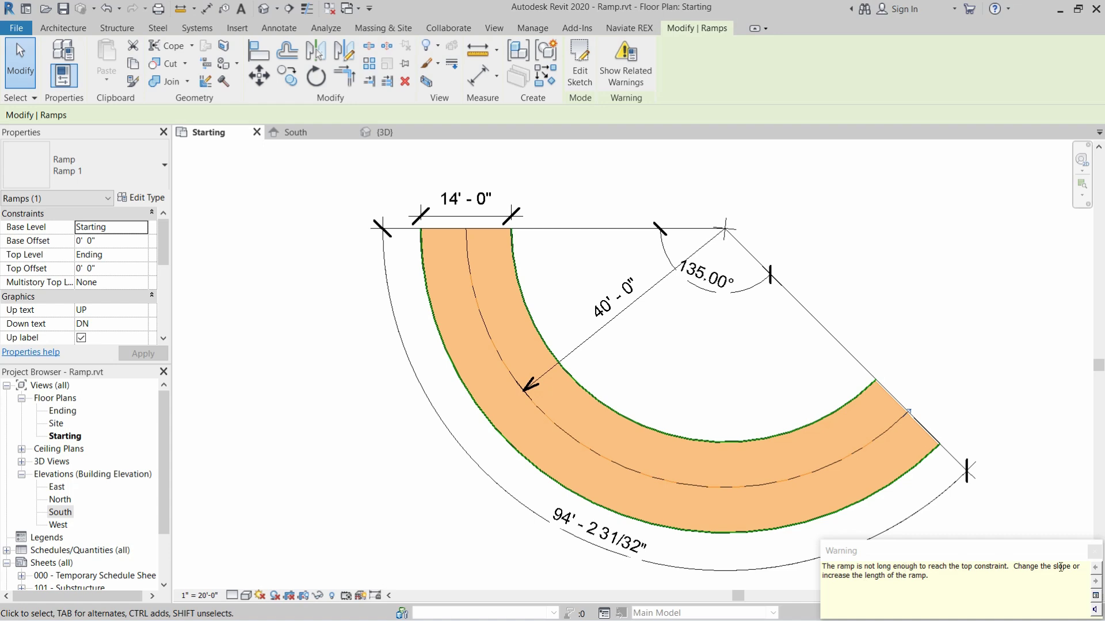
pyautogui.click(1094, 553)
pyautogui.click(299, 316)
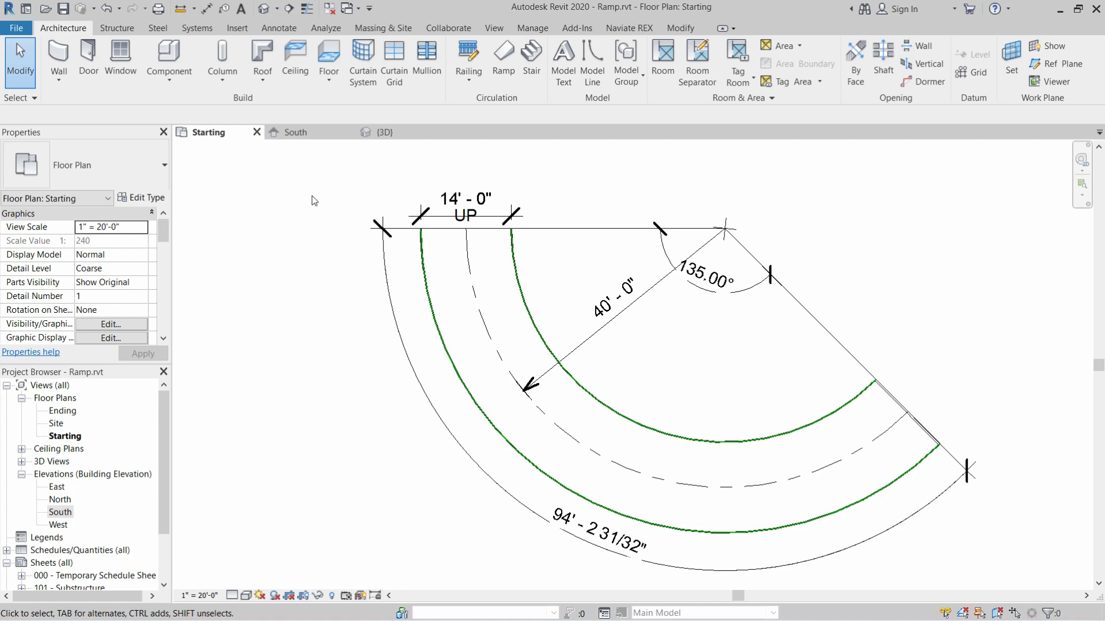
pyautogui.click(384, 134)
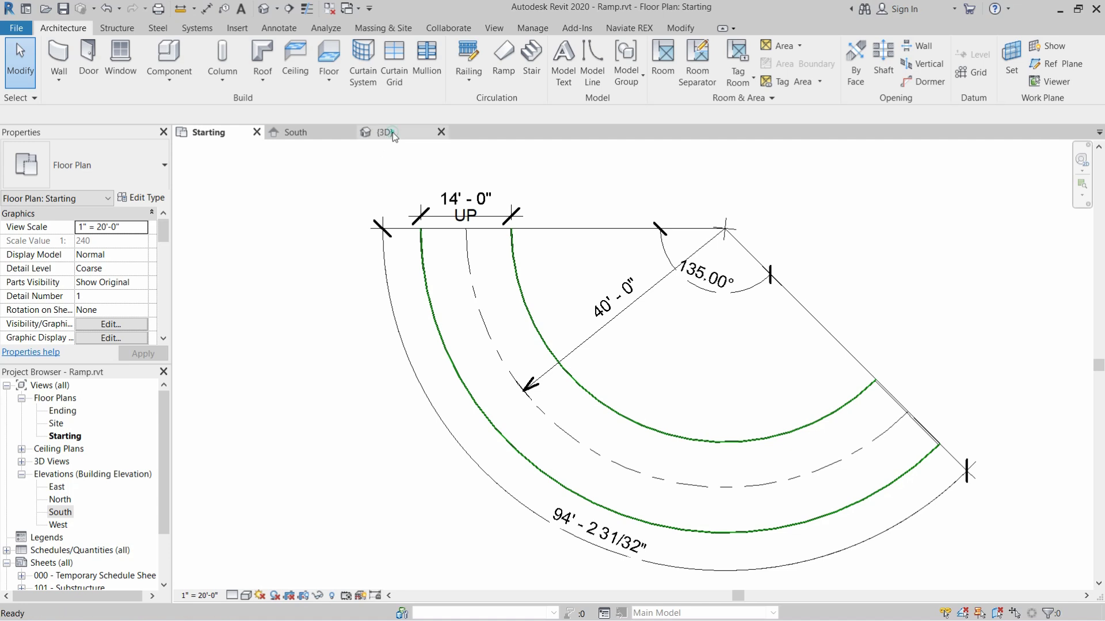
# Orbit the railed curved ramp in 3D, check it in the South elevation, then select it.
pyautogui.scroll(2, 598, 299)
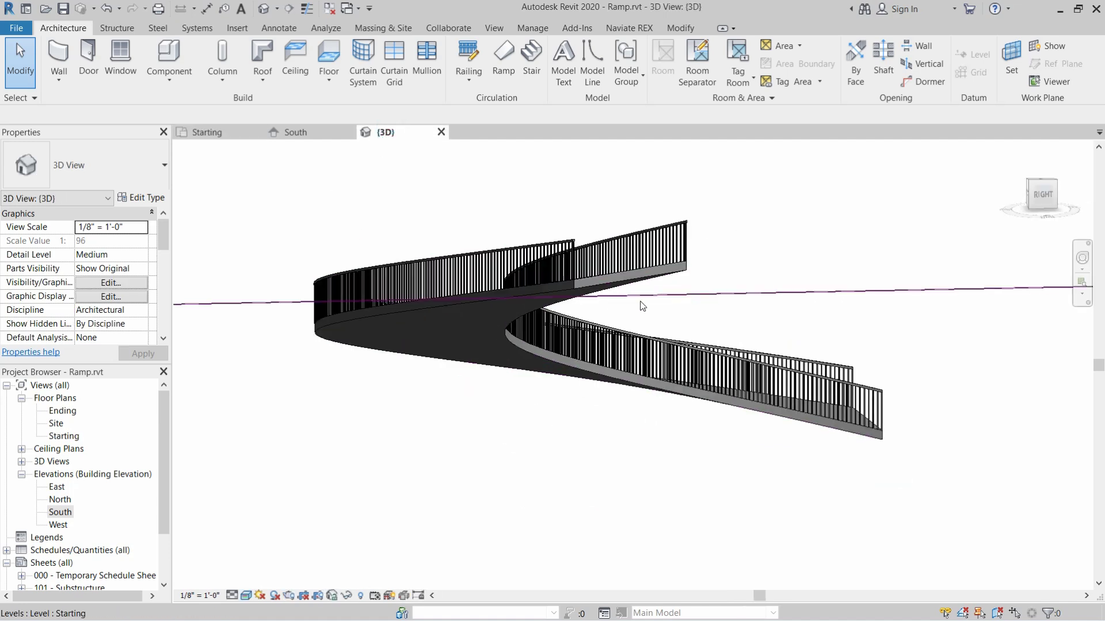
pyautogui.keyDown('shift'); pyautogui.moveTo(645, 329); pyautogui.dragTo(582, 386, button='middle'); pyautogui.keyUp('shift')
pyautogui.scroll(-1, 581, 386)
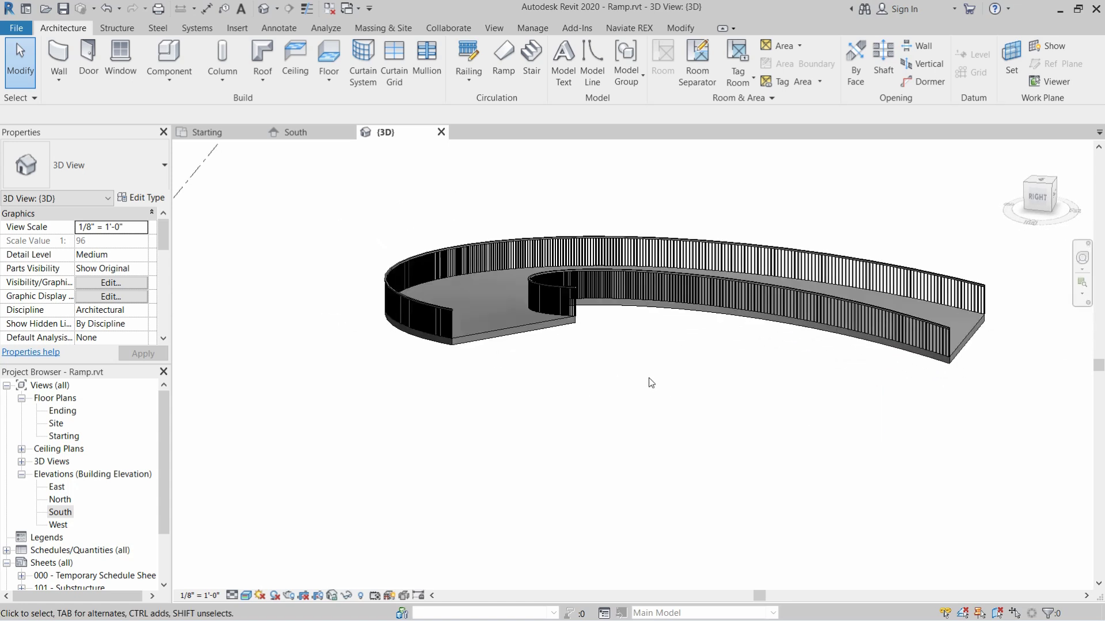
pyautogui.click(296, 136)
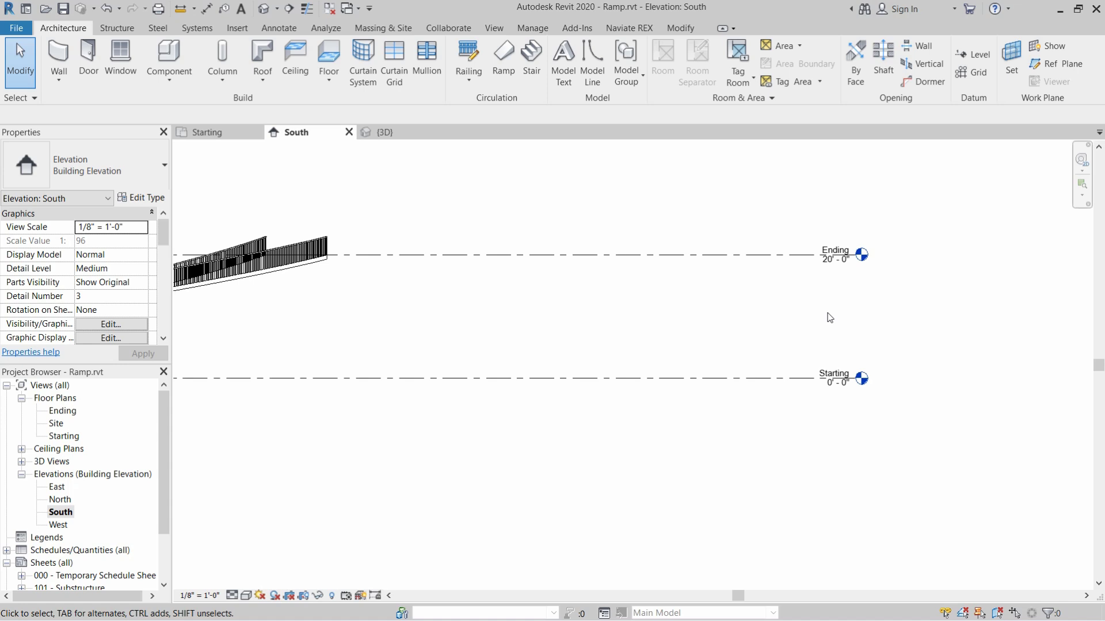
pyautogui.scroll(1, 256, 315)
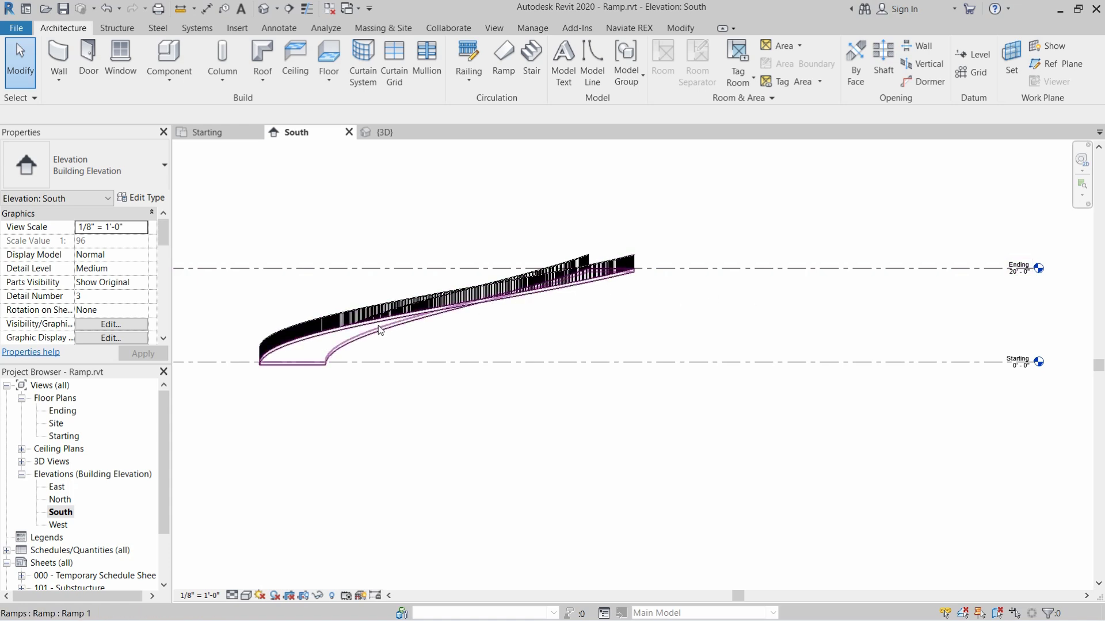
pyautogui.scroll(-1, 535, 340)
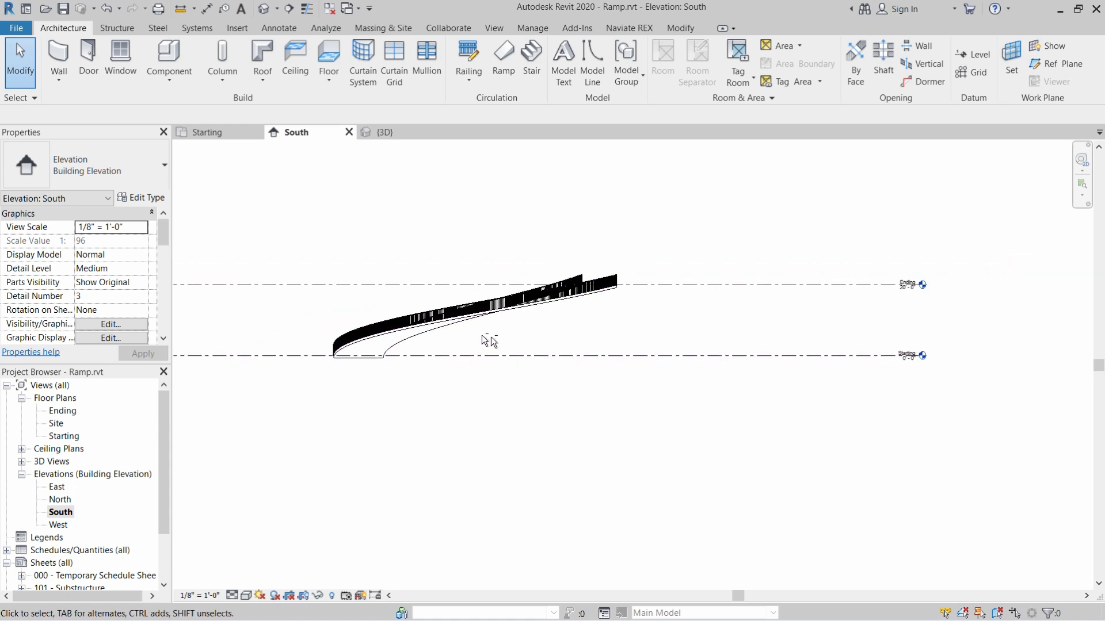
pyautogui.moveTo(488, 340); pyautogui.dragTo(556, 410, button='middle')
pyautogui.click(361, 133)
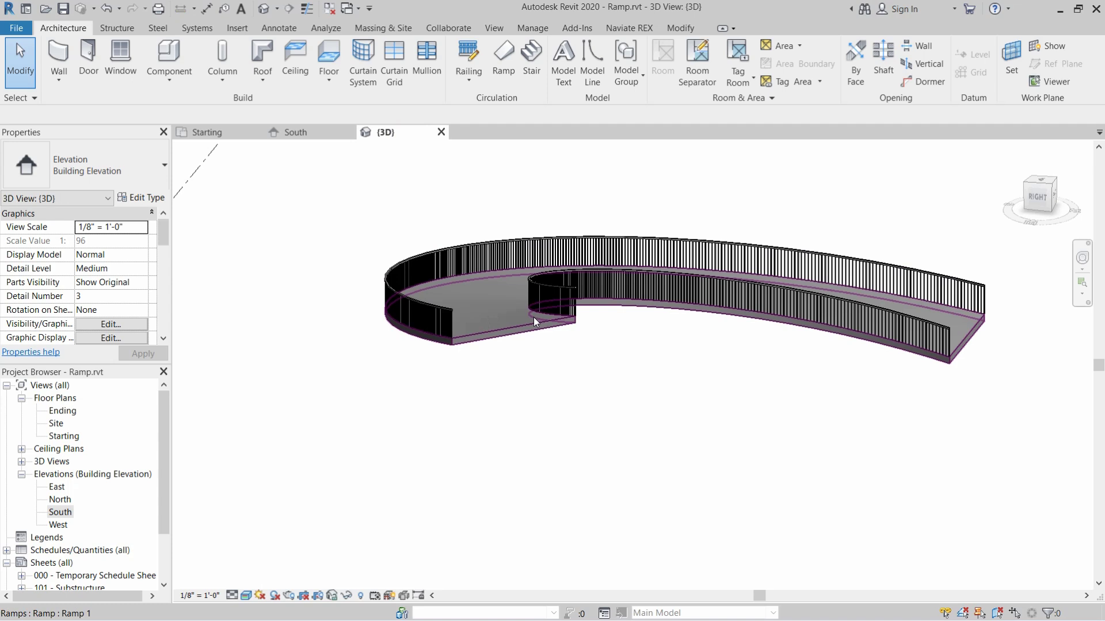
pyautogui.keyDown('shift'); pyautogui.moveTo(568, 354); pyautogui.dragTo(614, 443, button='middle'); pyautogui.keyUp('shift')
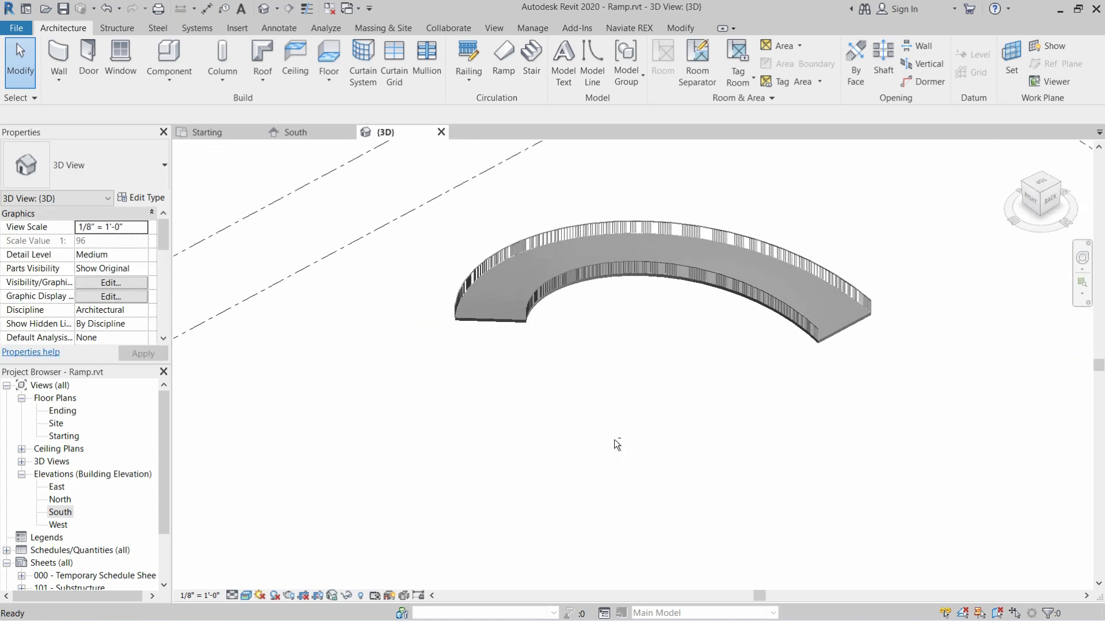
pyautogui.click(499, 321)
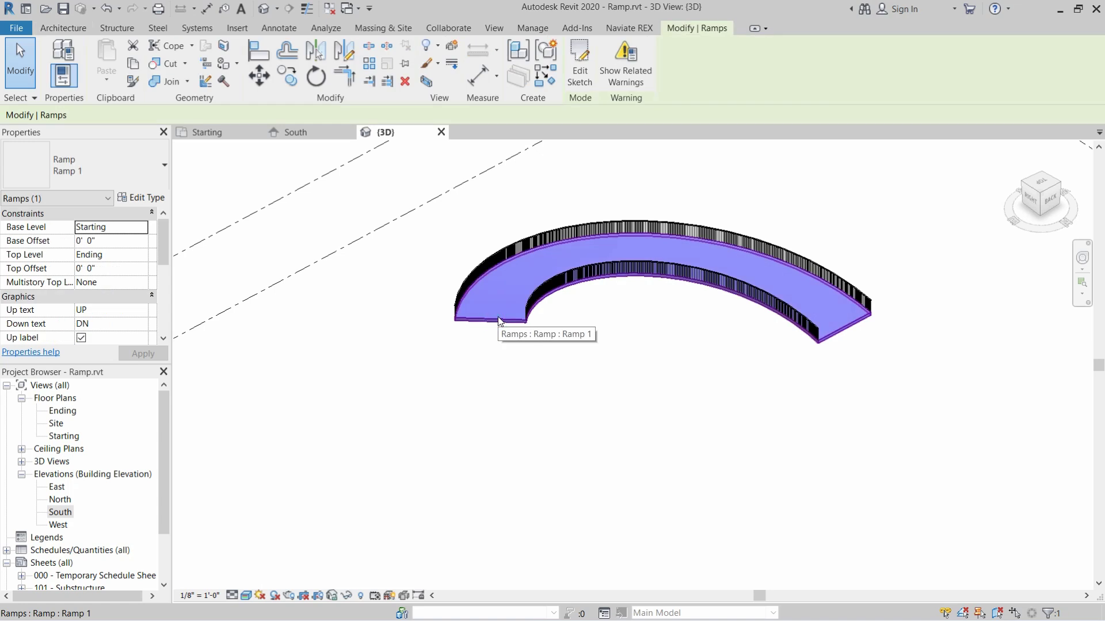
# Change the ramp type's Shape from Thick to Solid and apply it.
pyautogui.click(144, 197)
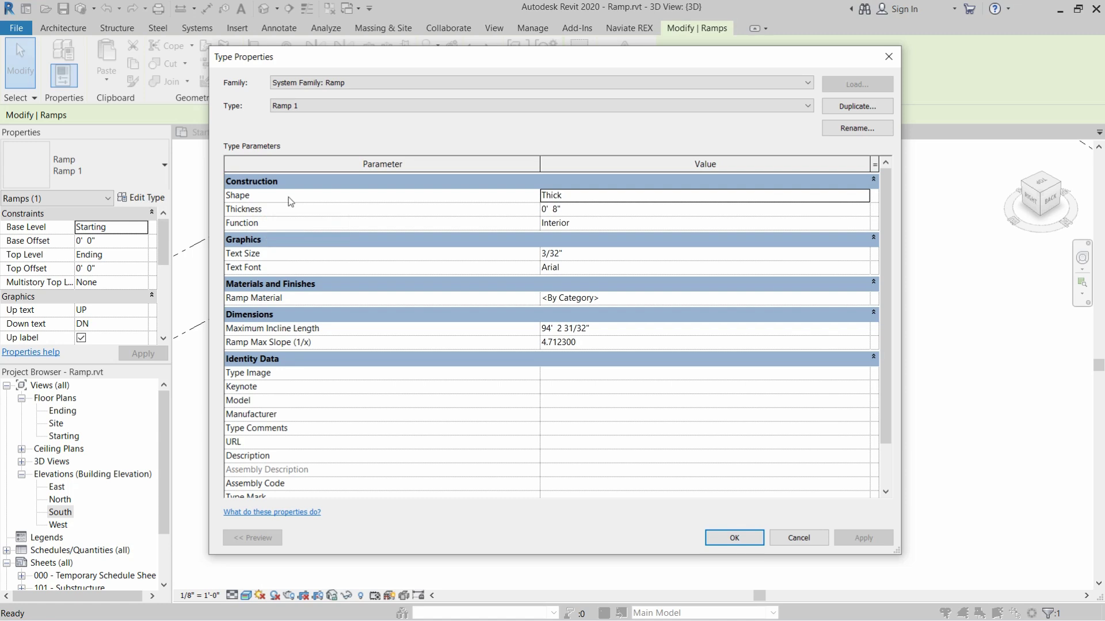
pyautogui.click(862, 196)
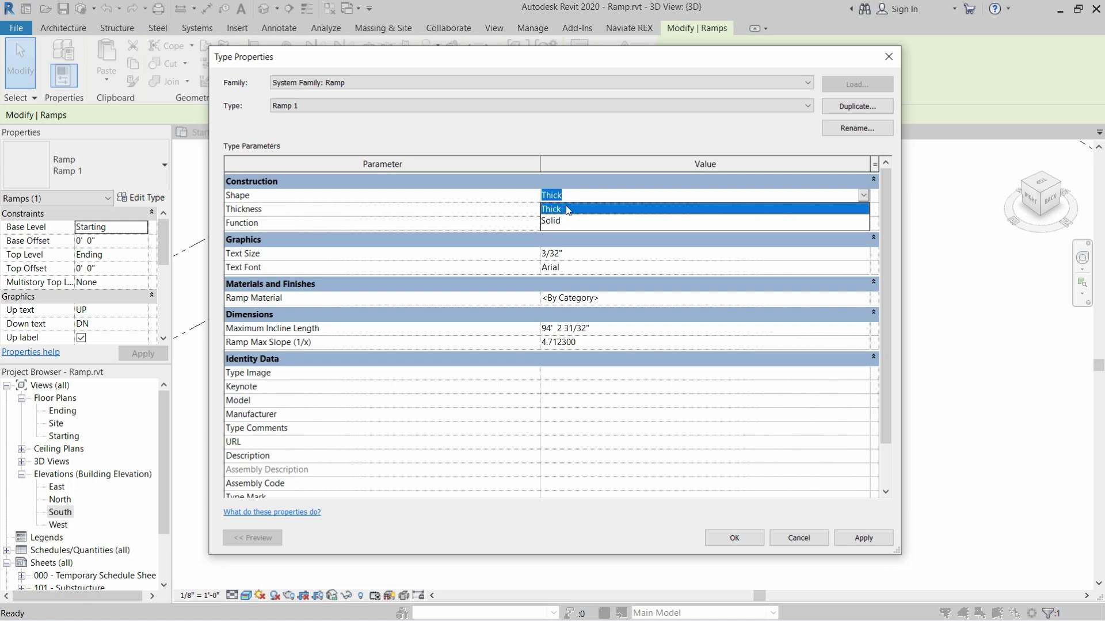
pyautogui.click(559, 222)
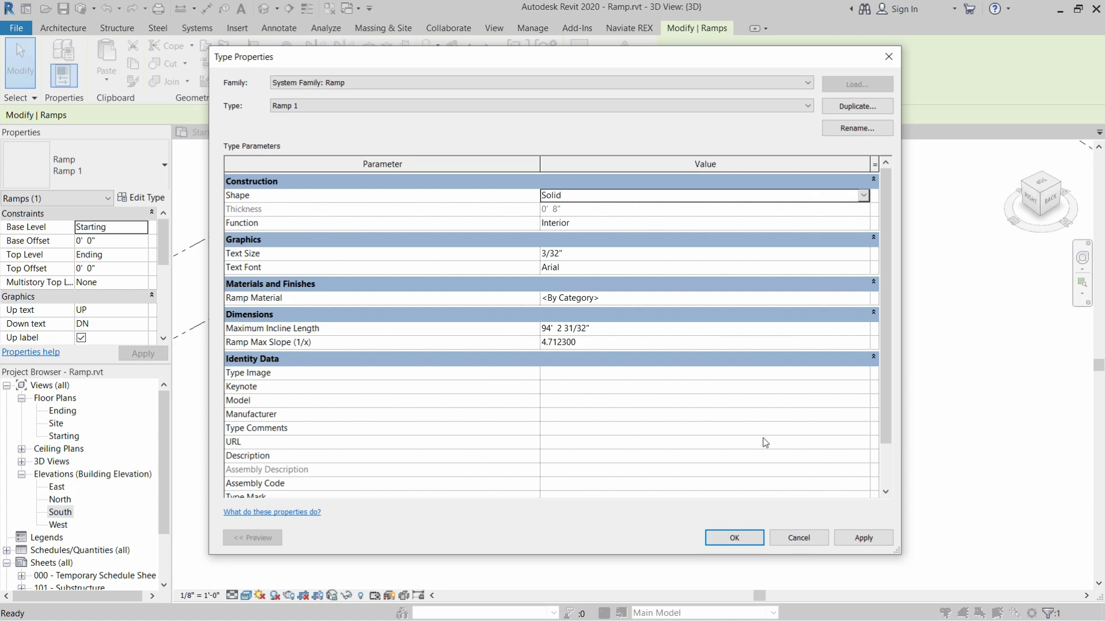
pyautogui.click(860, 538)
pyautogui.click(748, 539)
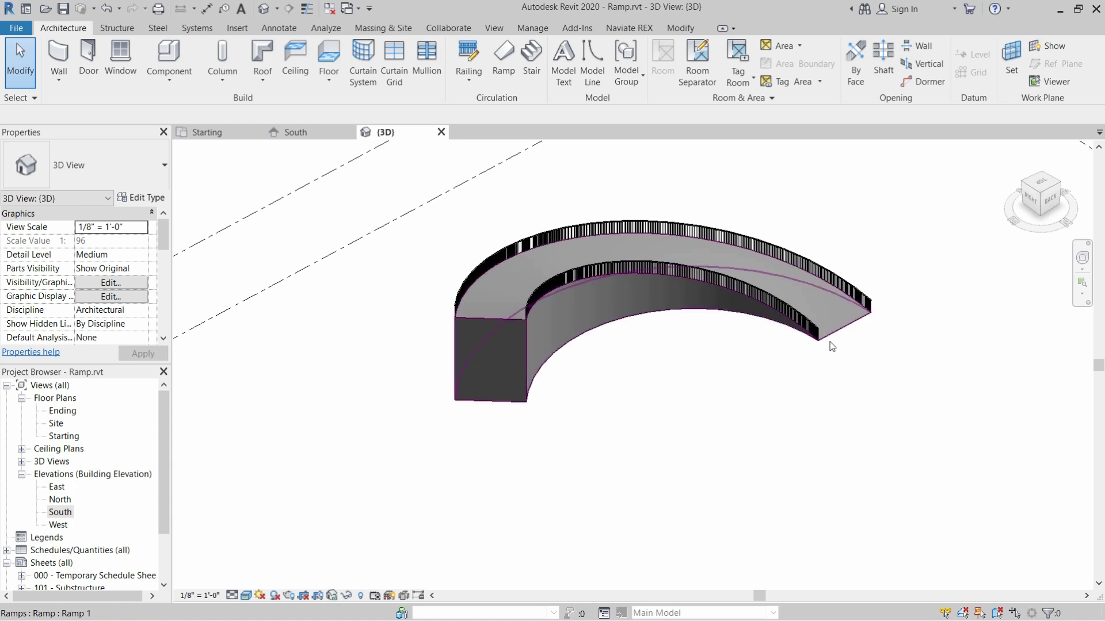
pyautogui.scroll(5, 844, 335)
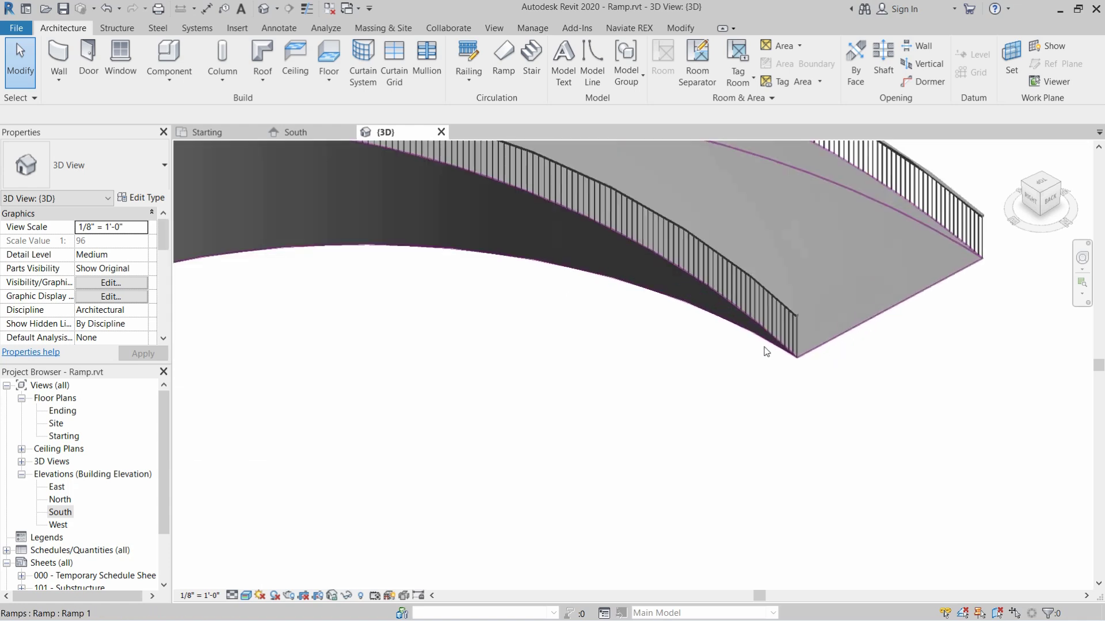
pyautogui.scroll(-3, 809, 357)
pyautogui.scroll(-1, 809, 356)
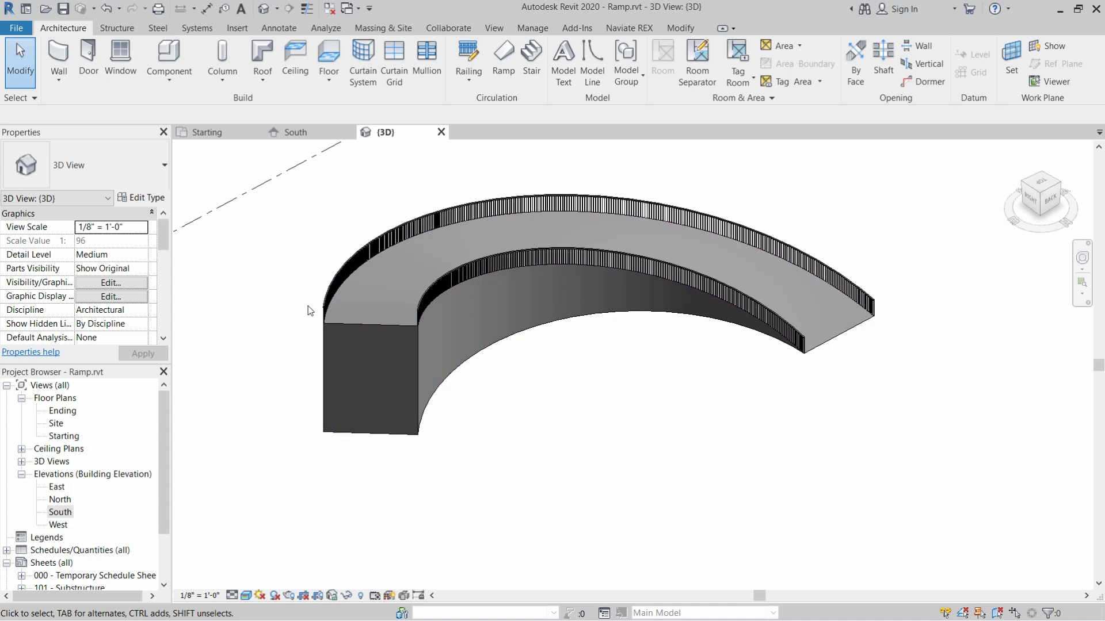
pyautogui.keyDown('shift'); pyautogui.moveTo(412, 286); pyautogui.dragTo(550, 365, button='middle'); pyautogui.keyUp('shift')
pyautogui.keyDown('shift'); pyautogui.moveTo(550, 402); pyautogui.dragTo(592, 294, button='middle'); pyautogui.keyUp('shift')
pyautogui.keyDown('shift'); pyautogui.moveTo(565, 389); pyautogui.dragTo(721, 414, button='middle'); pyautogui.keyUp('shift')
pyautogui.scroll(1, 672, 375)
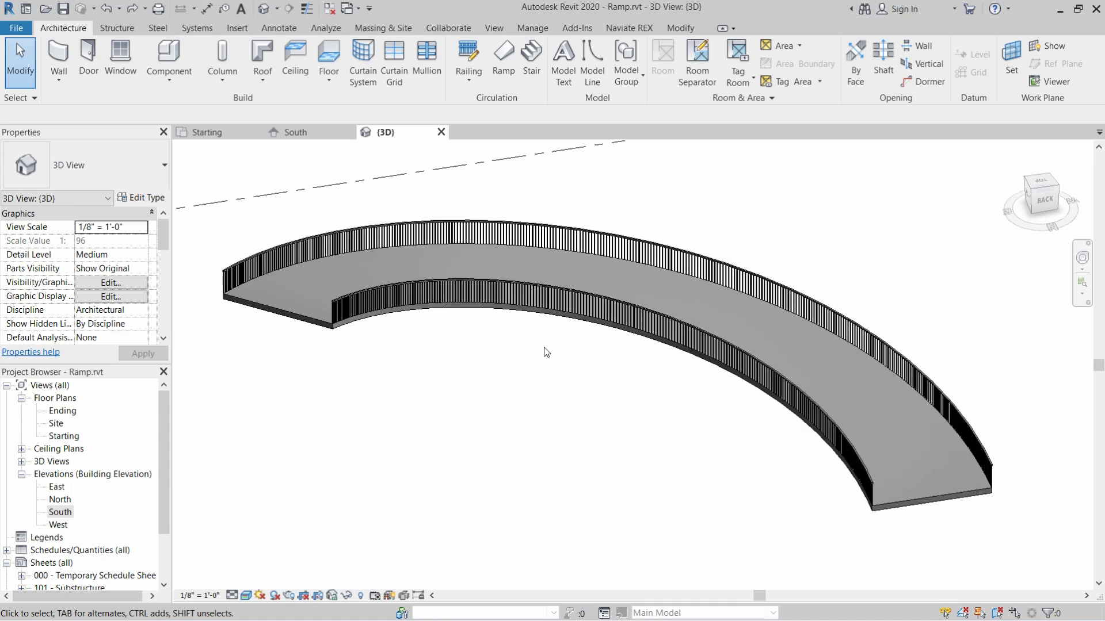